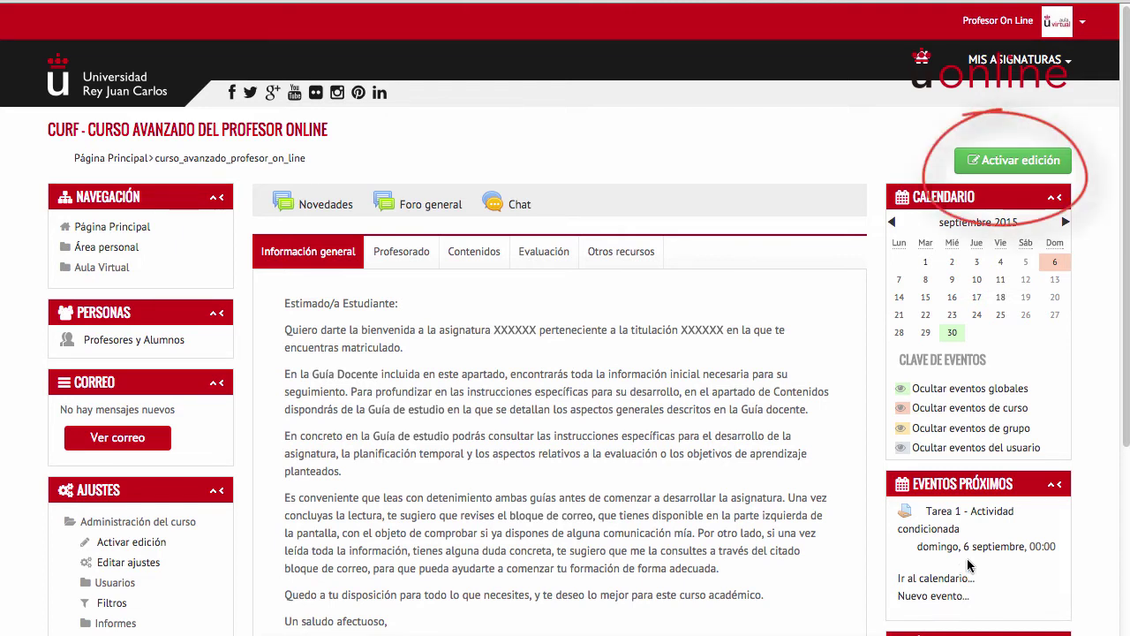
Turn on course editing and add a Taller activity to Módulo II in the Contenidos section
left_click(1009, 170)
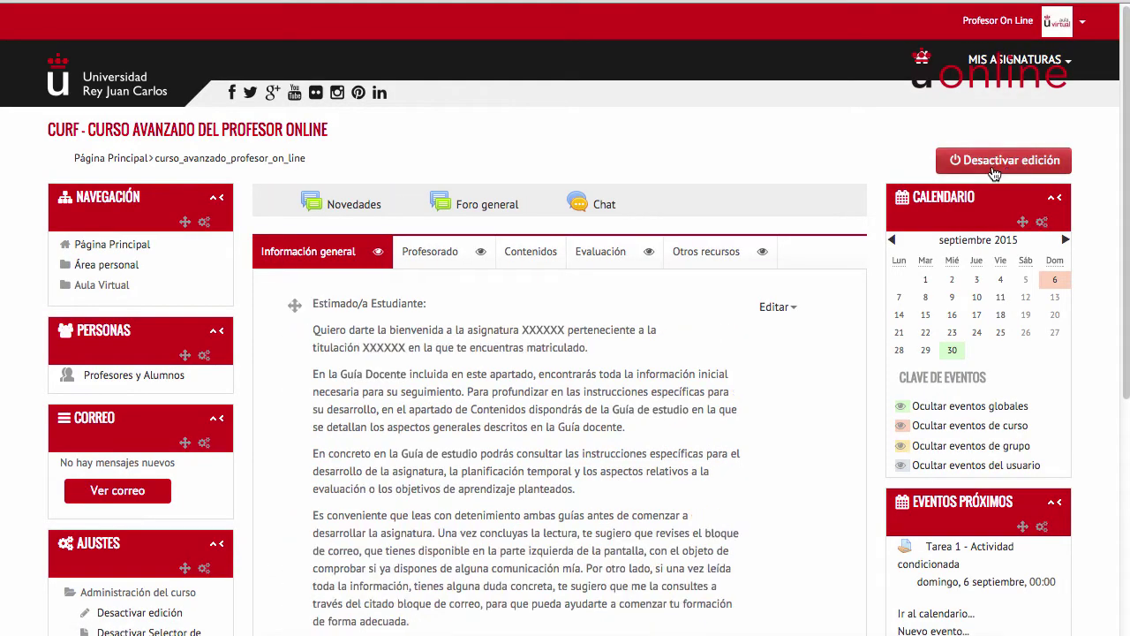
left_click(544, 252)
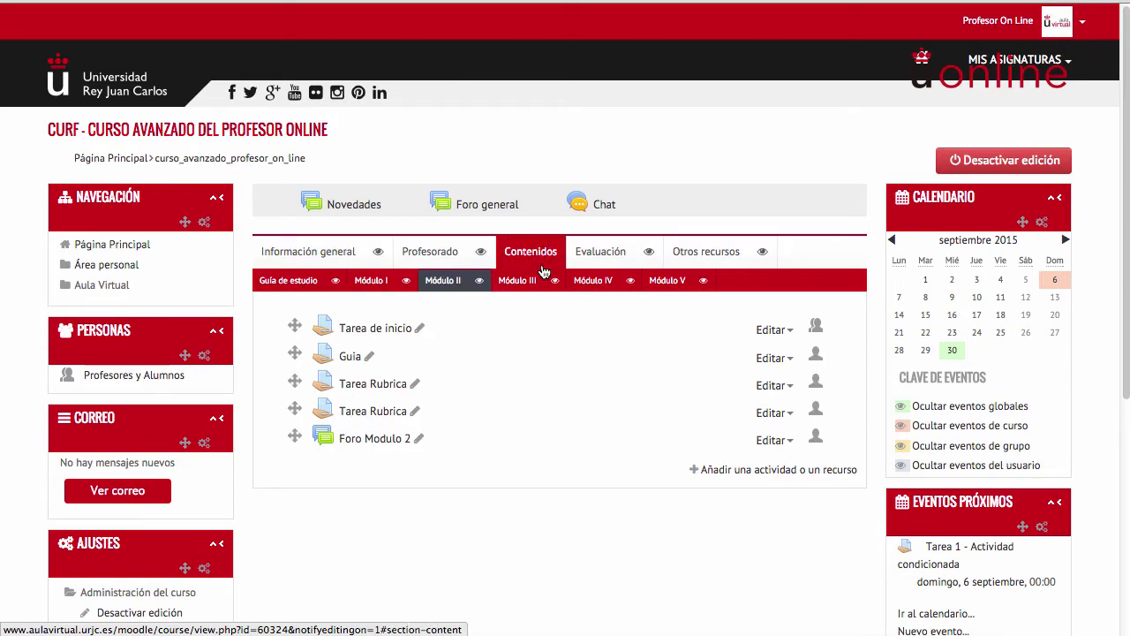
left_click(731, 477)
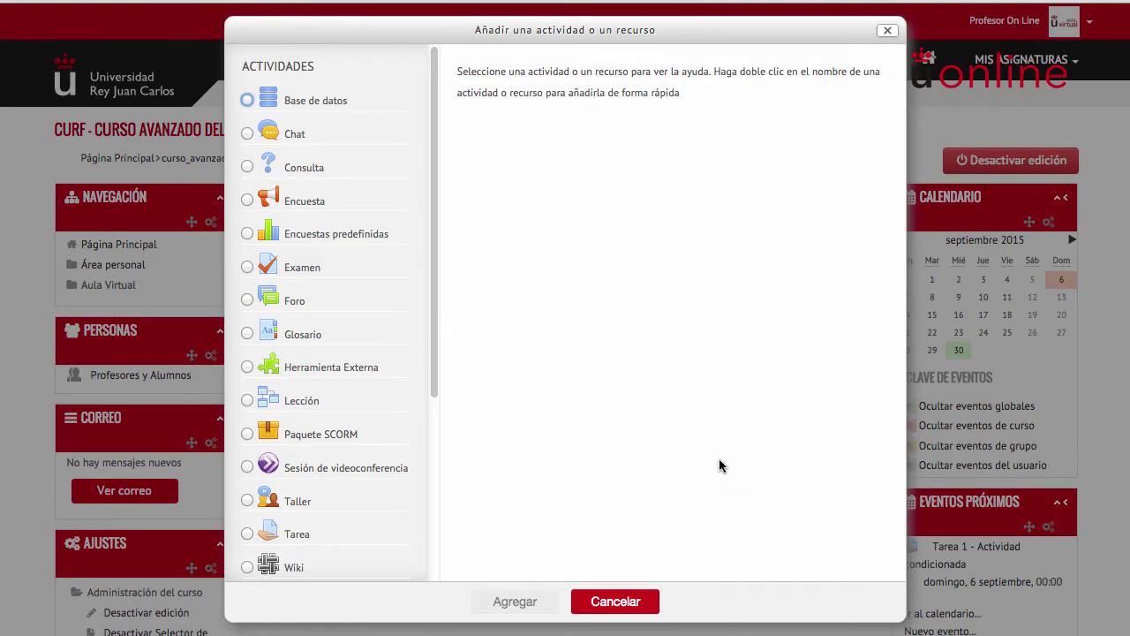
left_click(277, 501)
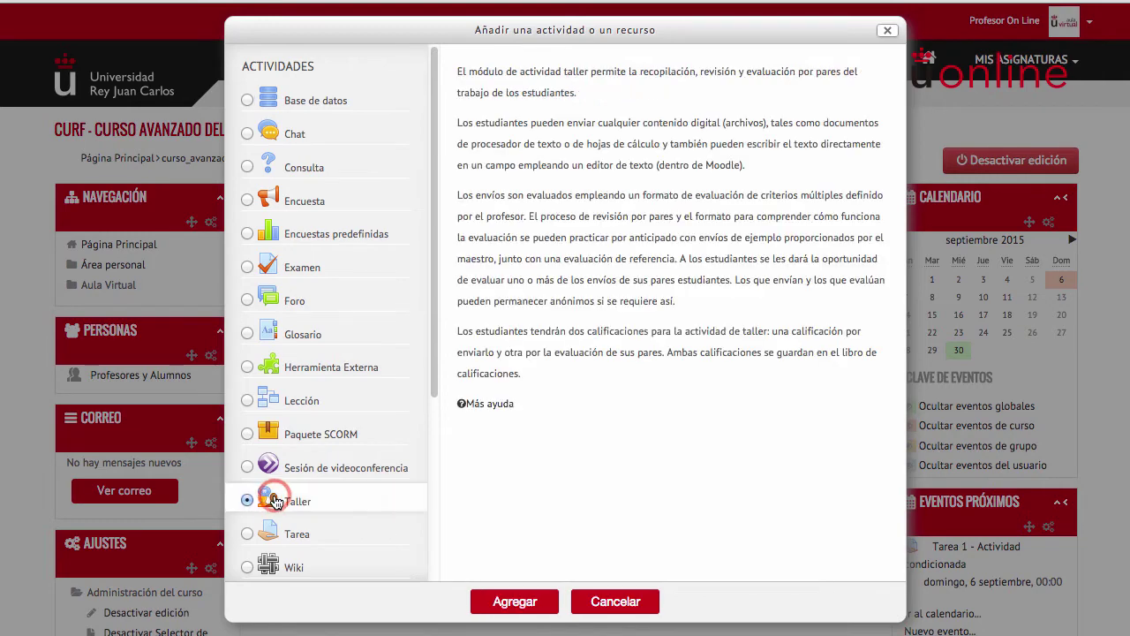
left_click(520, 611)
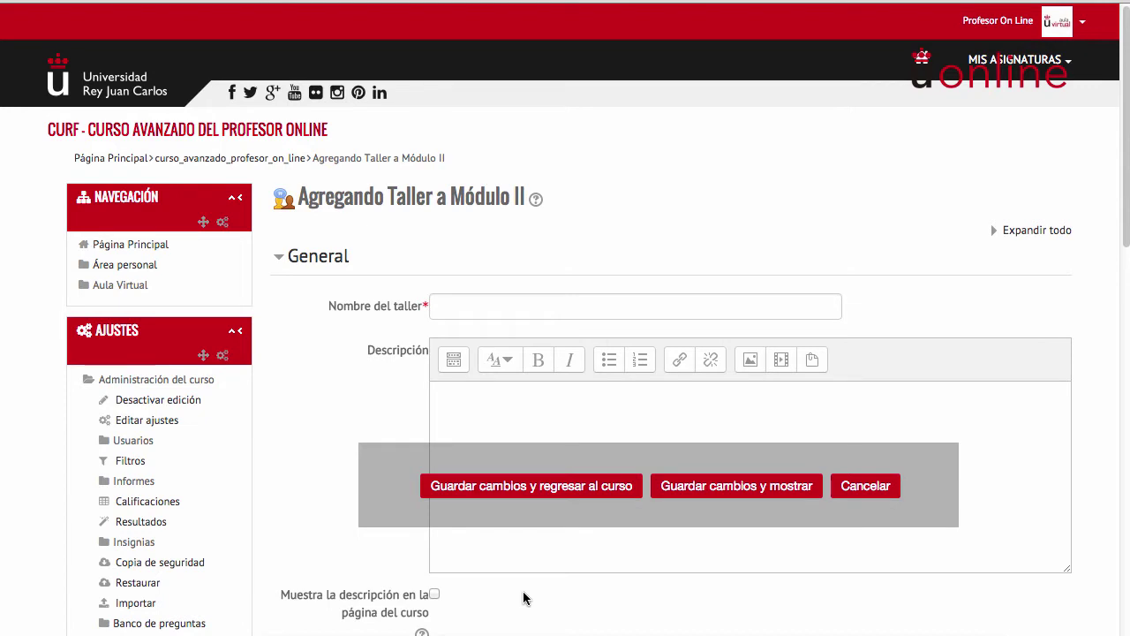
Name the workshop "Taller de inicio" and enter the description "Taller del grupo colaborativo Numero 2"
left_click(507, 305)
type("Ta")
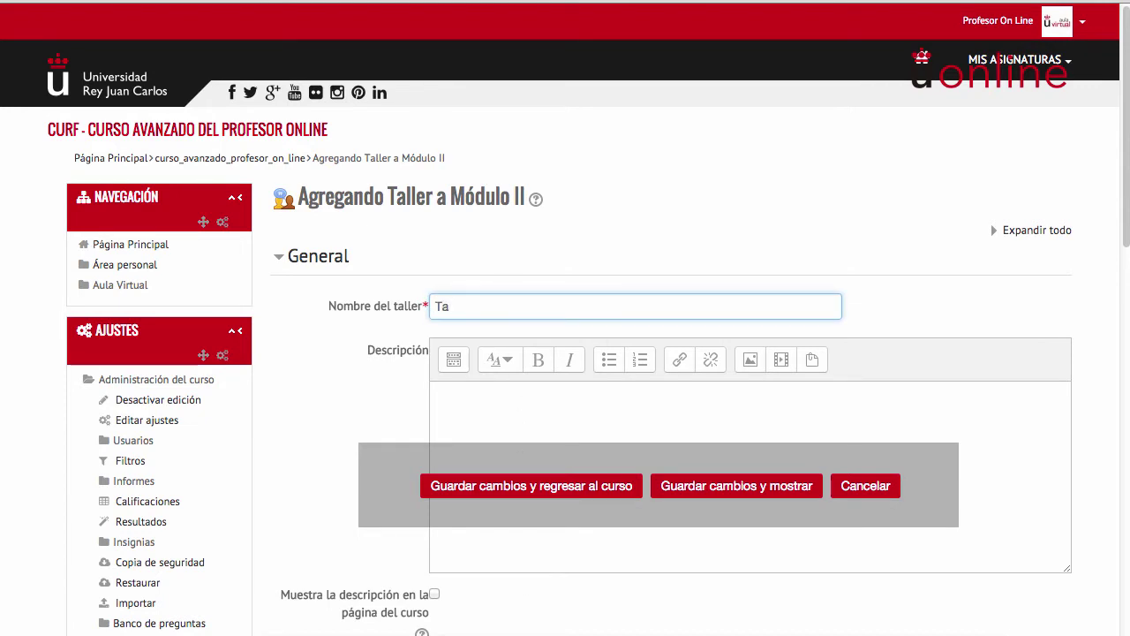
type("ller de inicio")
left_click(494, 413)
type("Taller de")
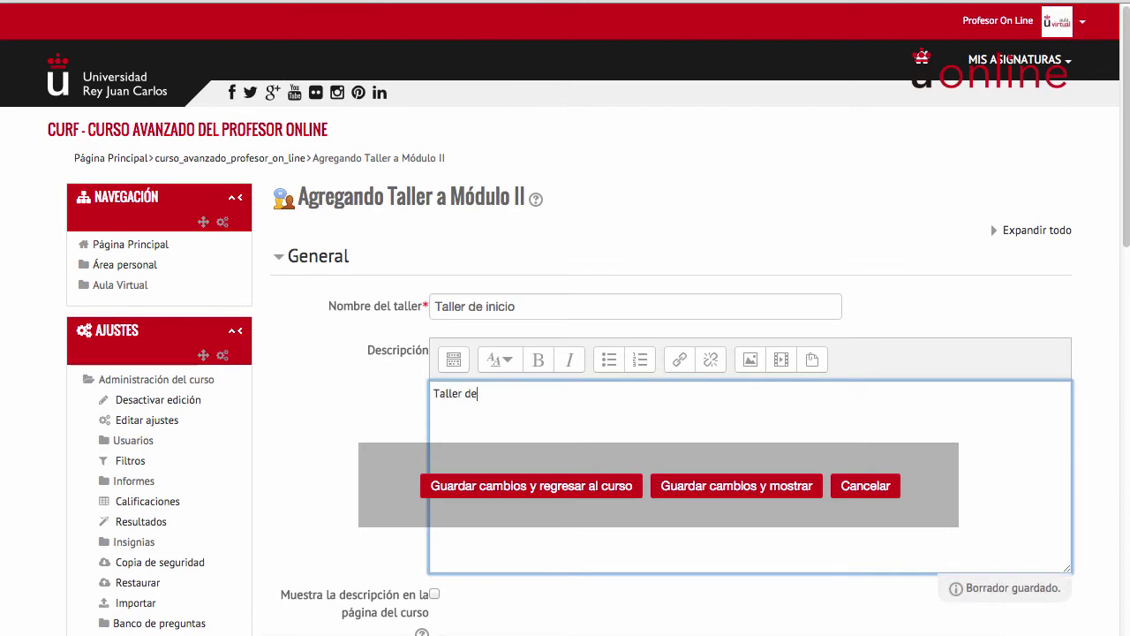
type("l grupo colaborativo Numero 2")
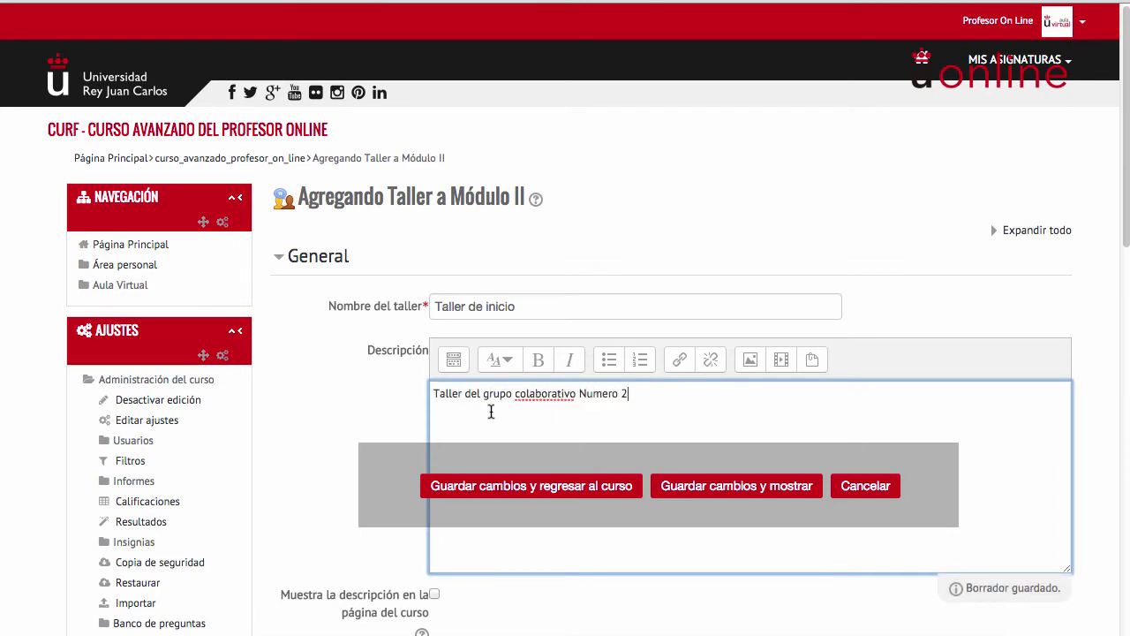
Select Calificación acumulativa as the workshop's grading strategy and 0 decimals for the grades
scroll(491, 411, "down", 5)
scroll(483, 232, "down", 2)
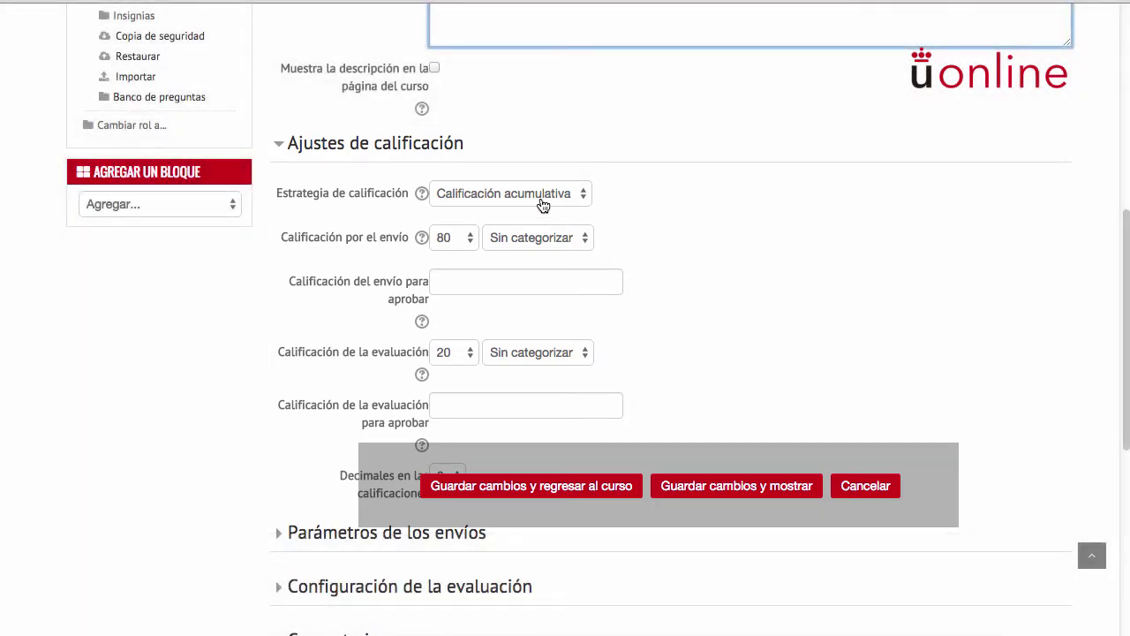
left_click(542, 202)
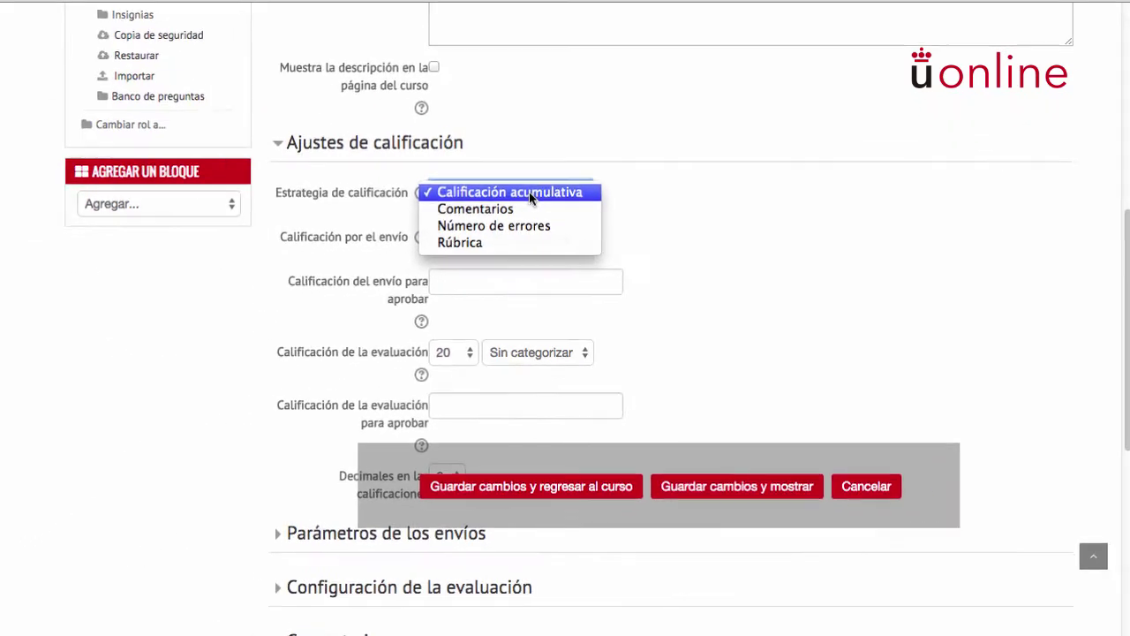
left_click(532, 194)
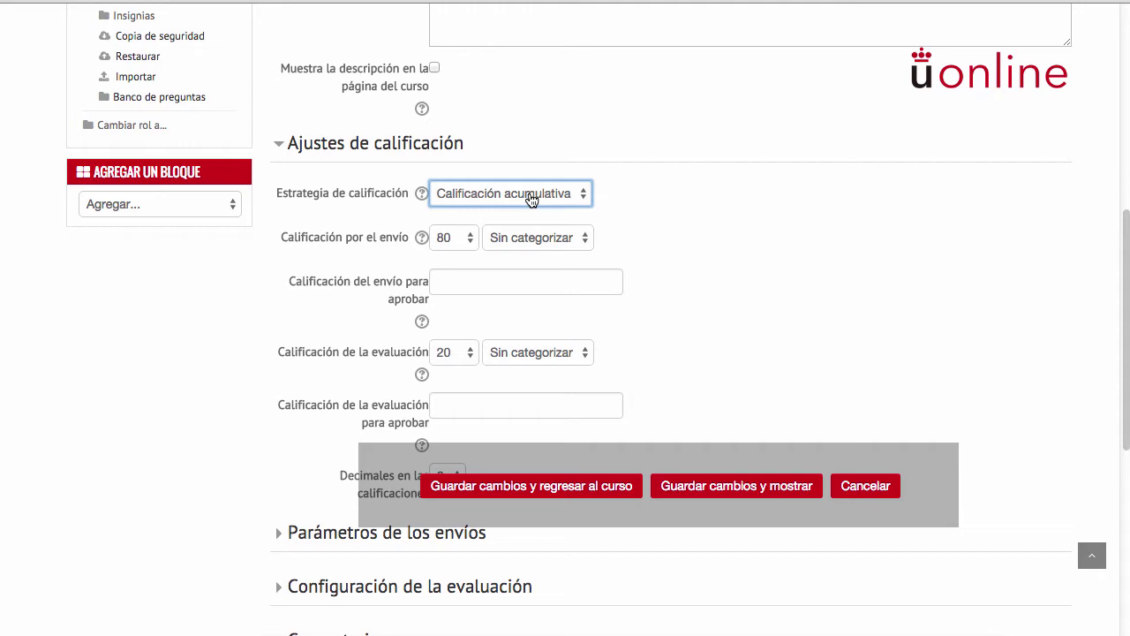
scroll(530, 200, "down", 1)
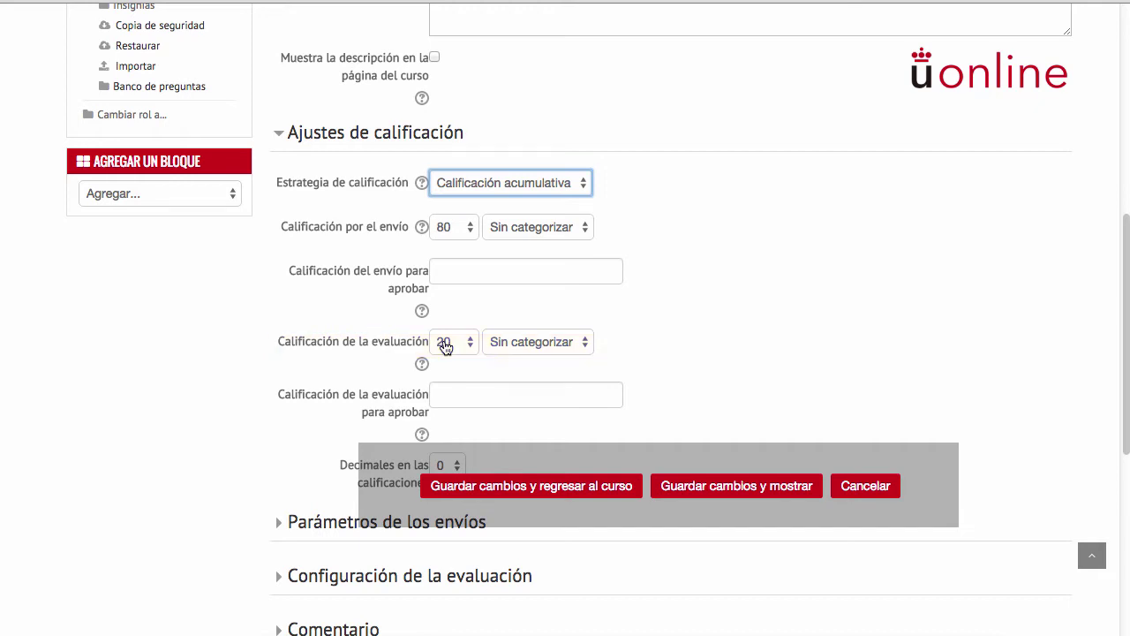
scroll(445, 347, "down", 3)
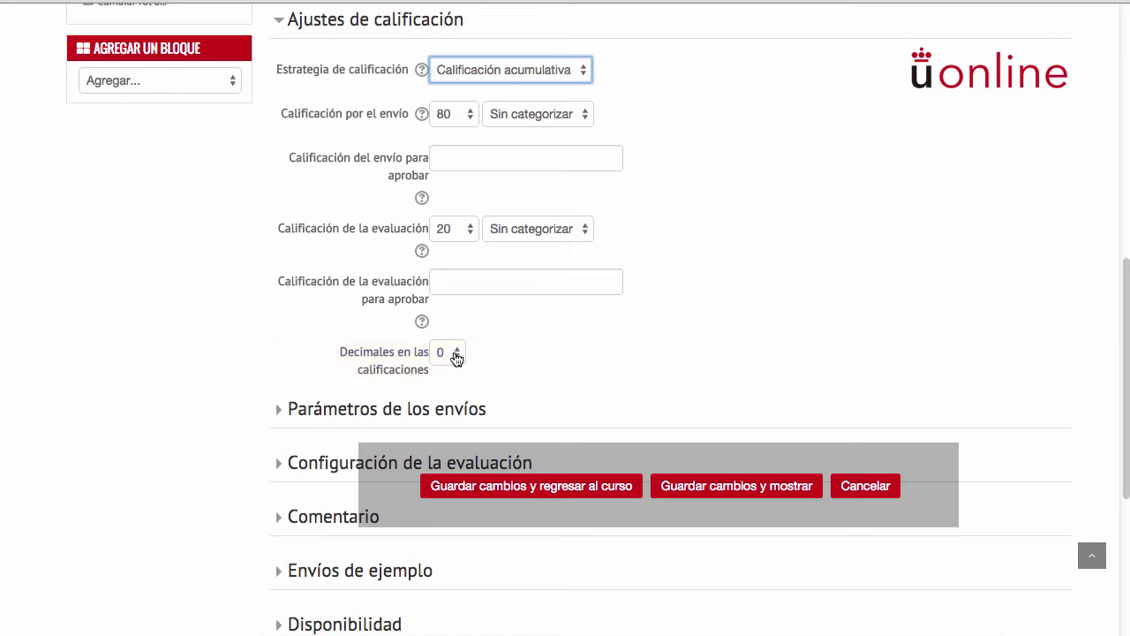
left_click(455, 354)
left_click(455, 354)
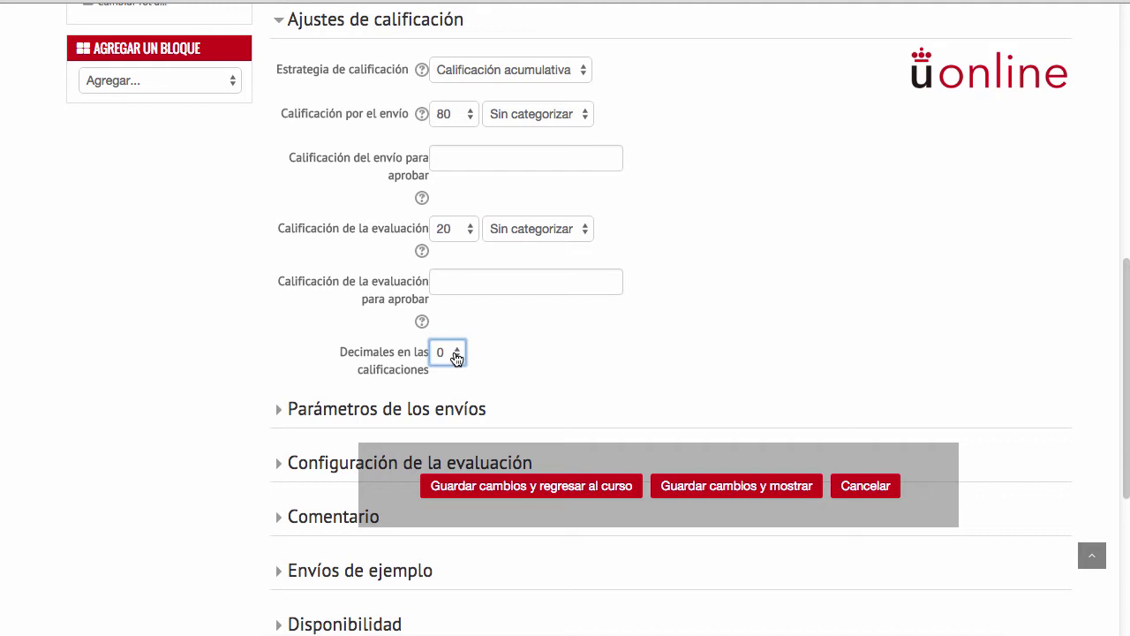
Set the submission parameters to a maximum of 1 attached file and the 2GB site upload limit, with late submissions disallowed
scroll(456, 354, "down", 5)
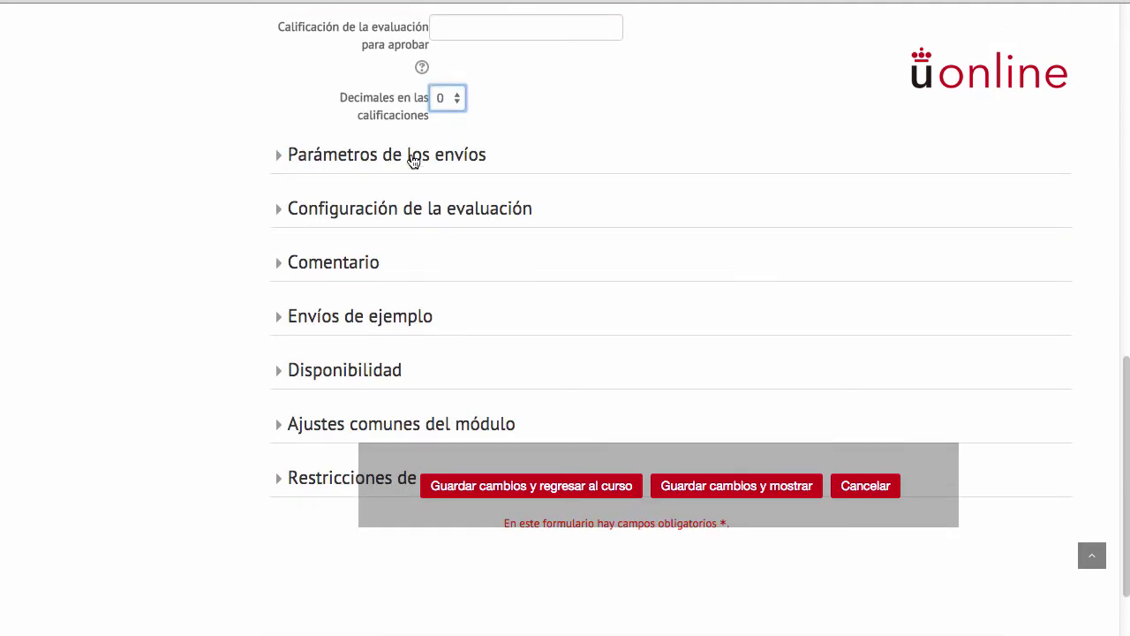
left_click(413, 157)
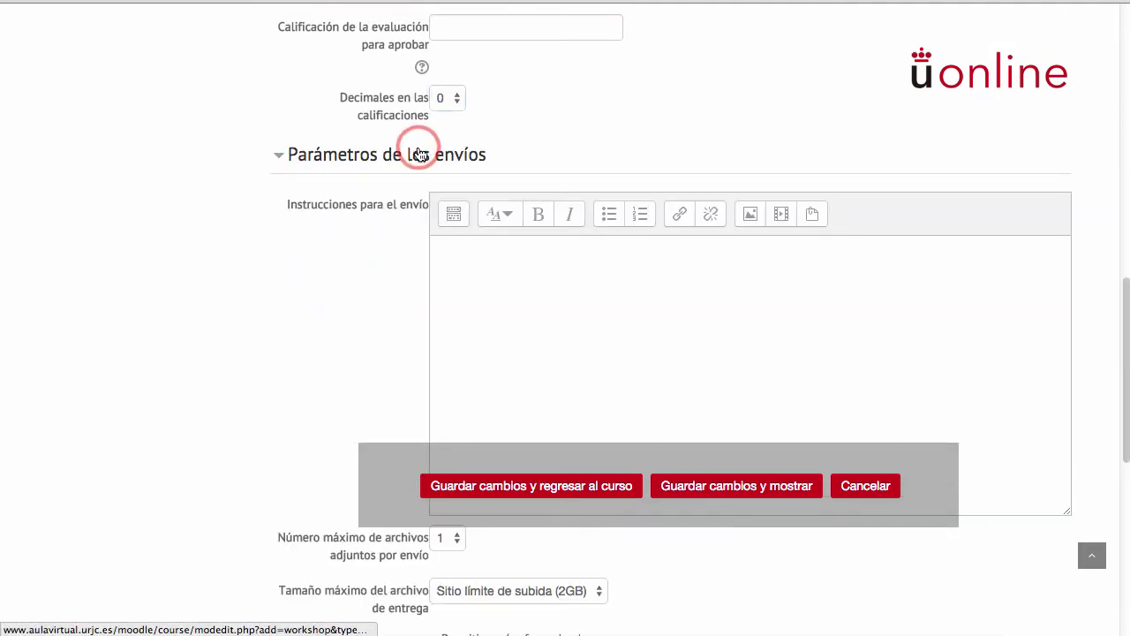
left_click(487, 261)
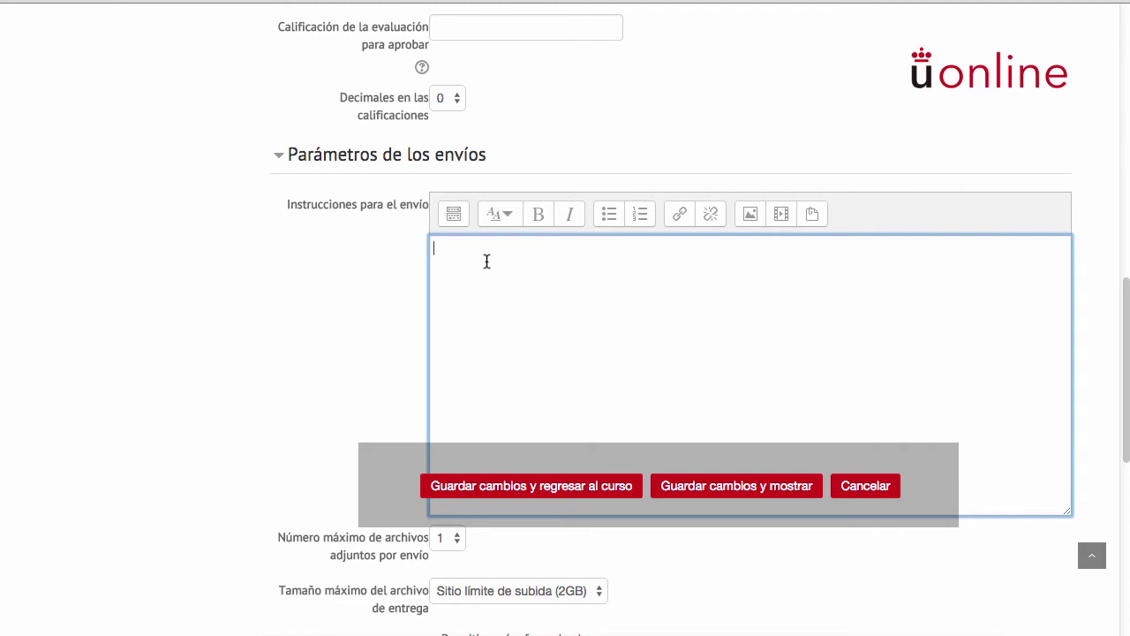
scroll(487, 262, "down", 5)
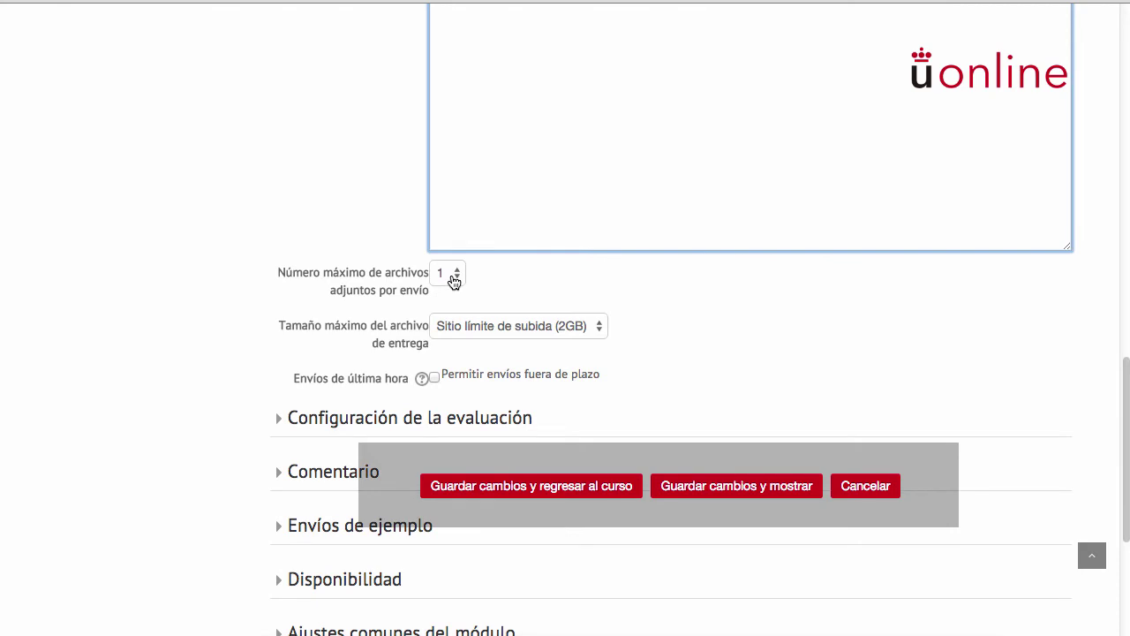
left_click(454, 280)
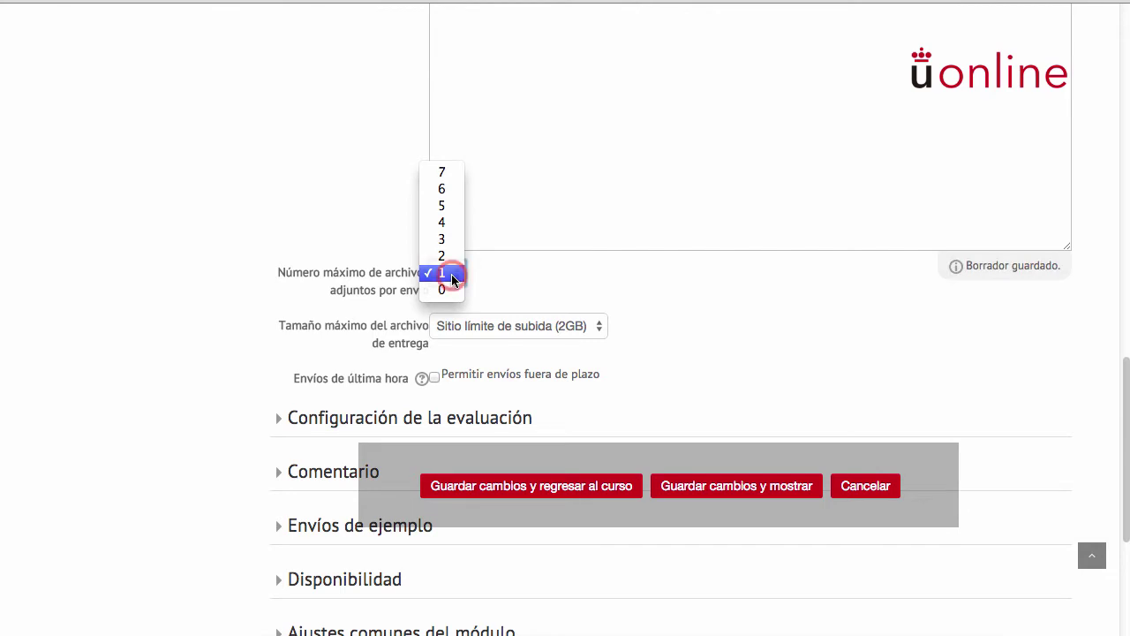
left_click(452, 279)
left_click(492, 323)
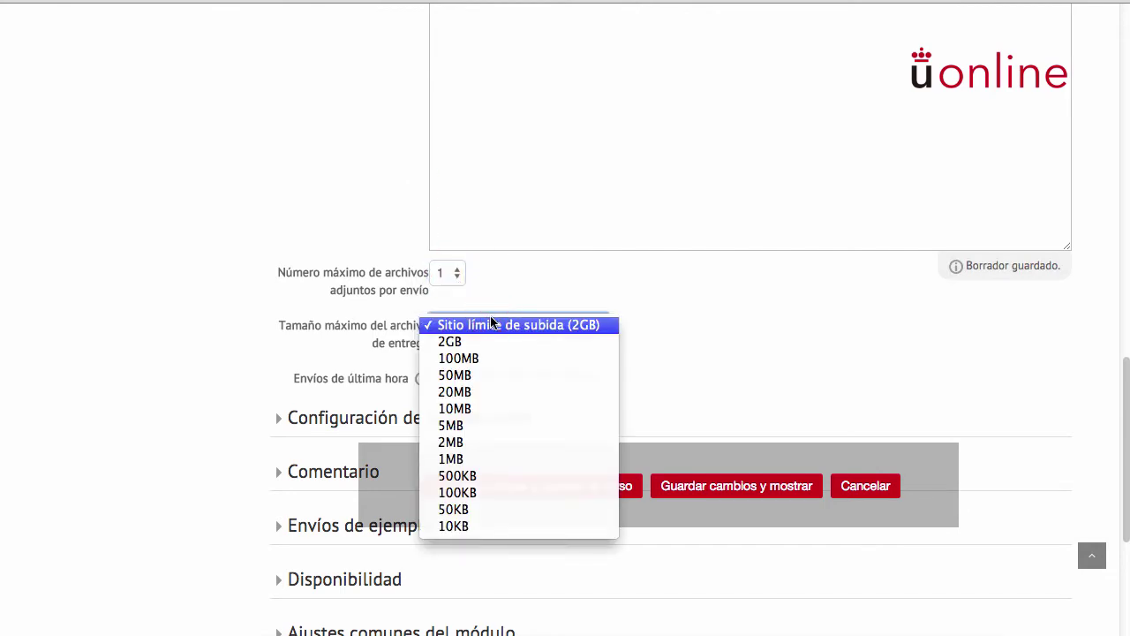
left_click(492, 324)
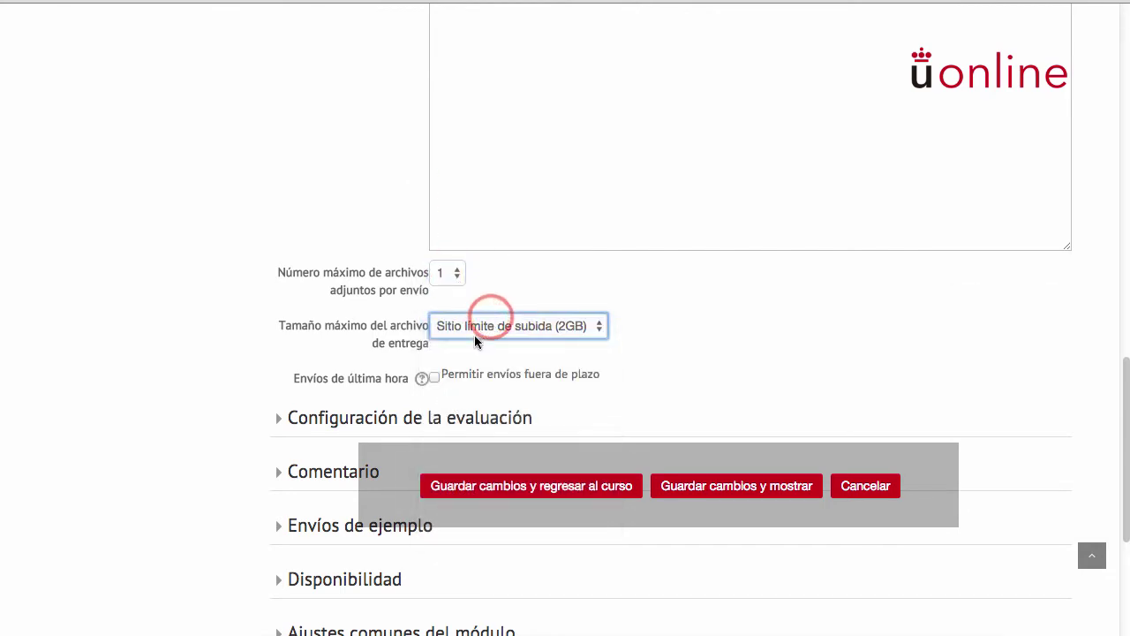
left_click(435, 380)
left_click(435, 380)
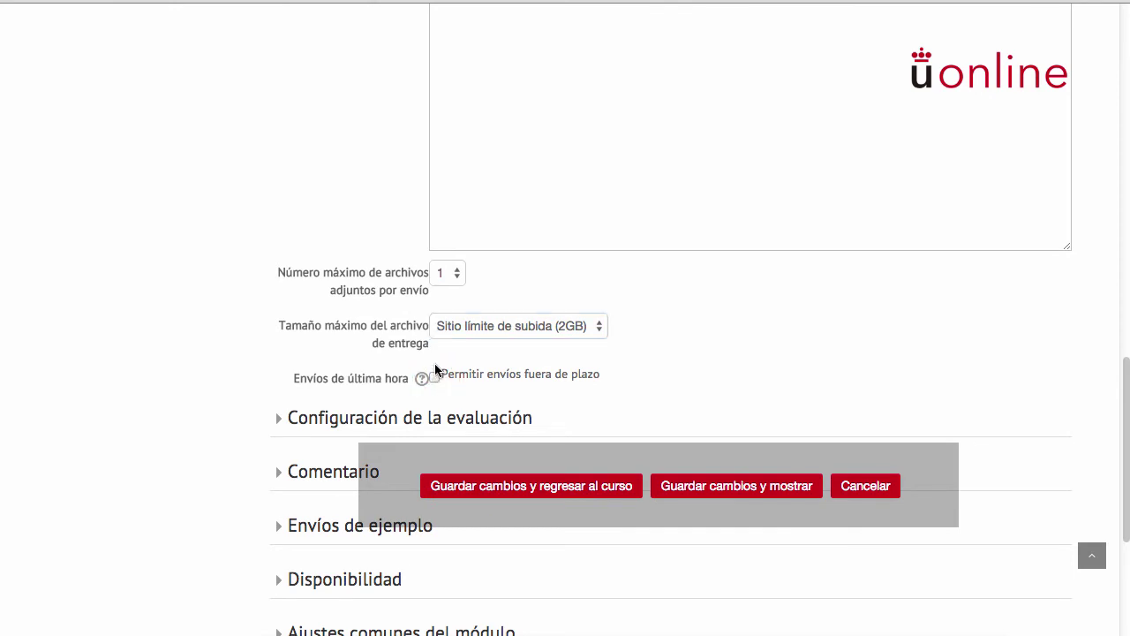
Expand Configuración de la evaluación and review the evaluation instructions field and the self-evaluation option
scroll(434, 370, "down", 5)
left_click(448, 199)
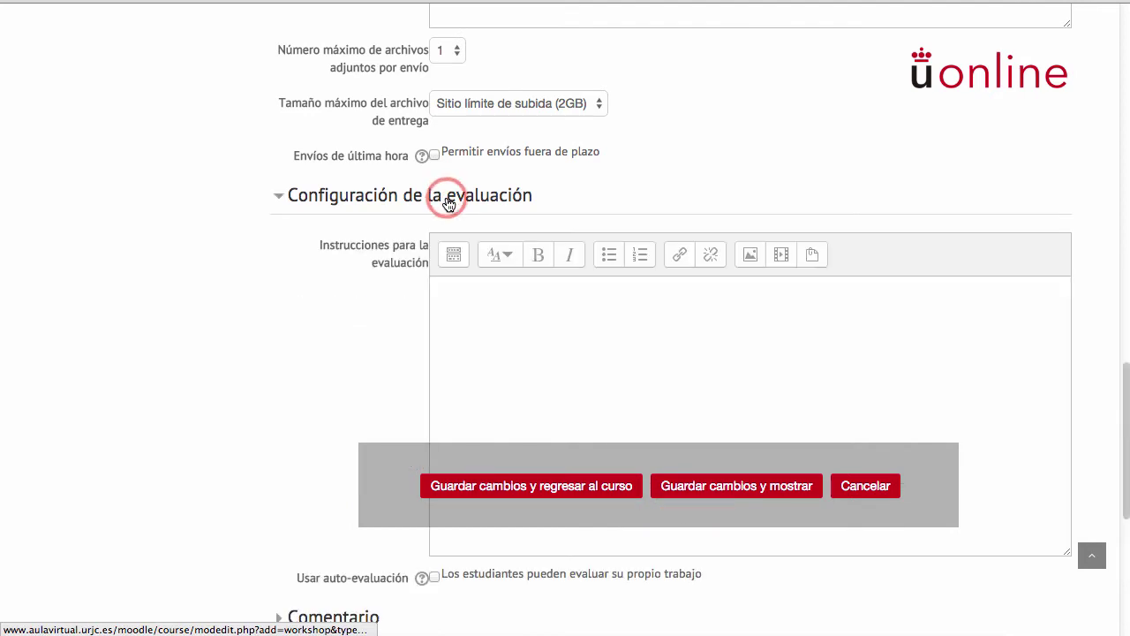
scroll(448, 202, "down", 3)
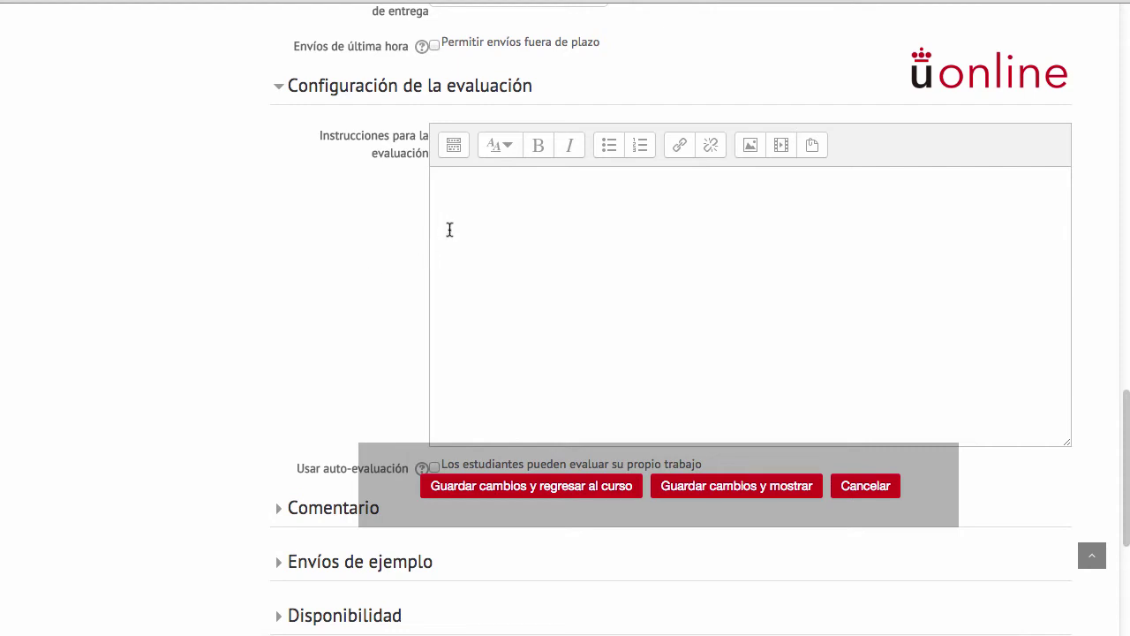
left_click(462, 194)
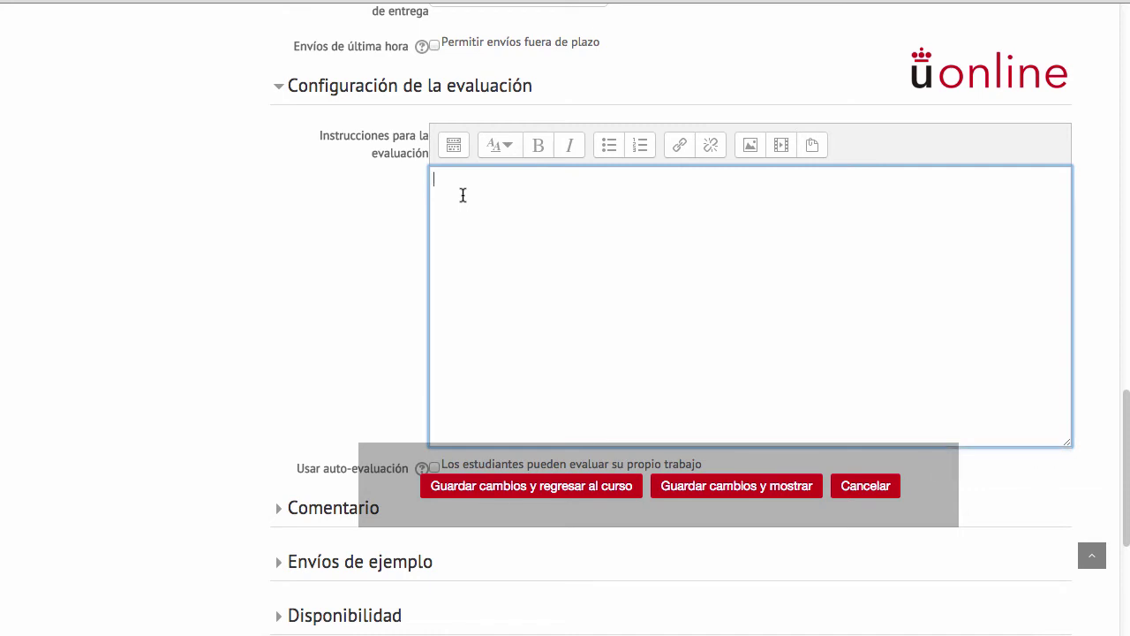
scroll(462, 196, "down", 5)
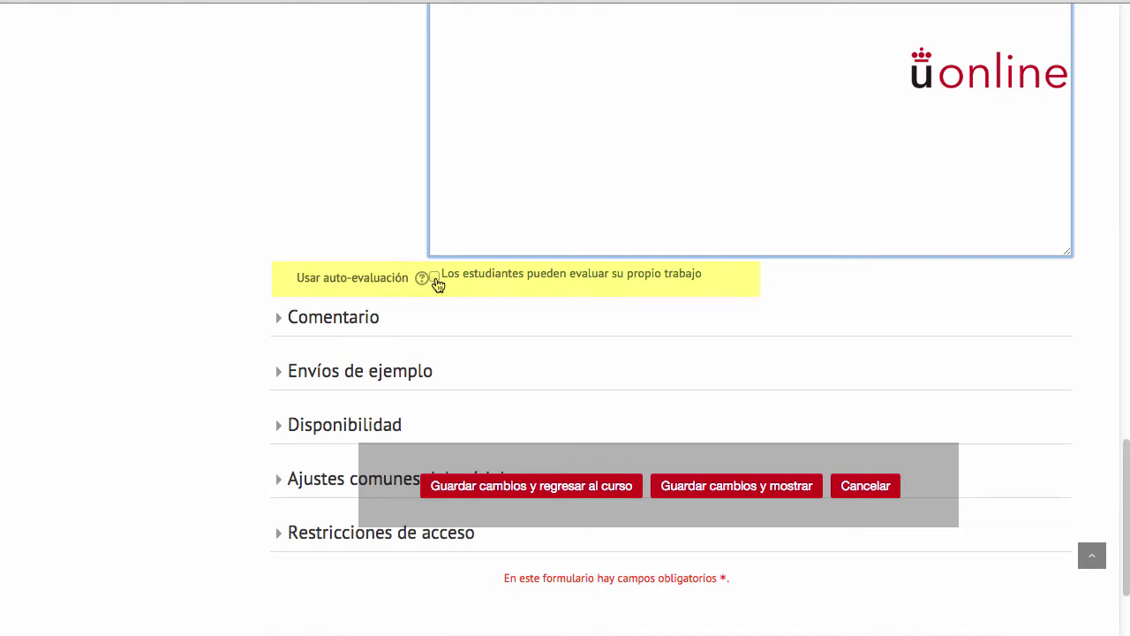
In the Comentario section, set the global feedback mode to Habilitado y opcional with a maximum of 0 attachments
left_click(354, 317)
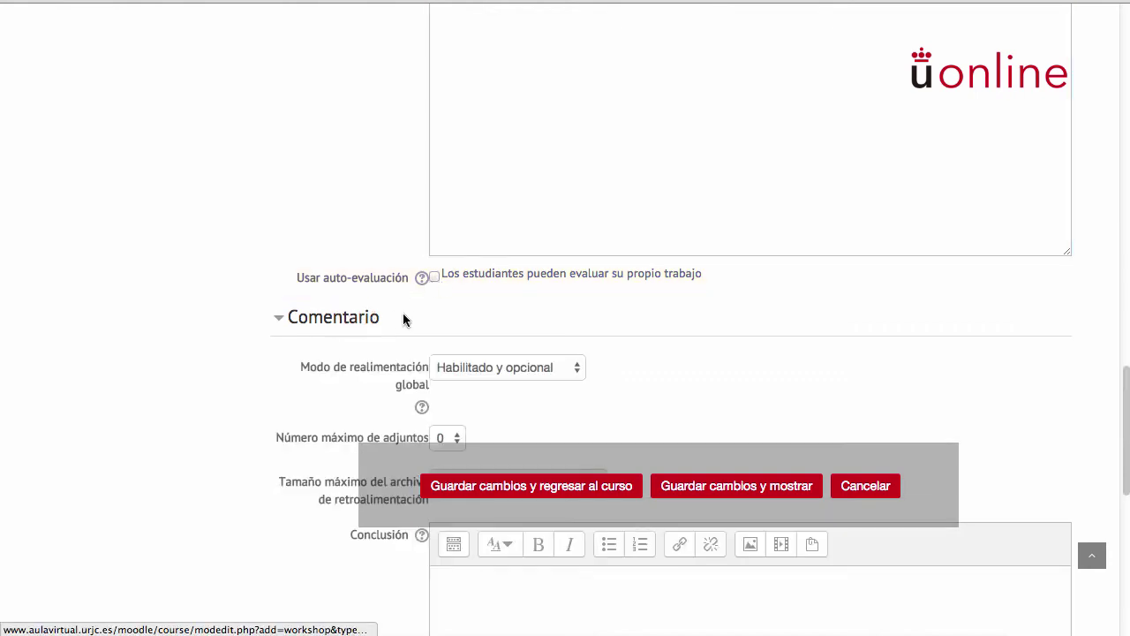
scroll(403, 319, "down", 3)
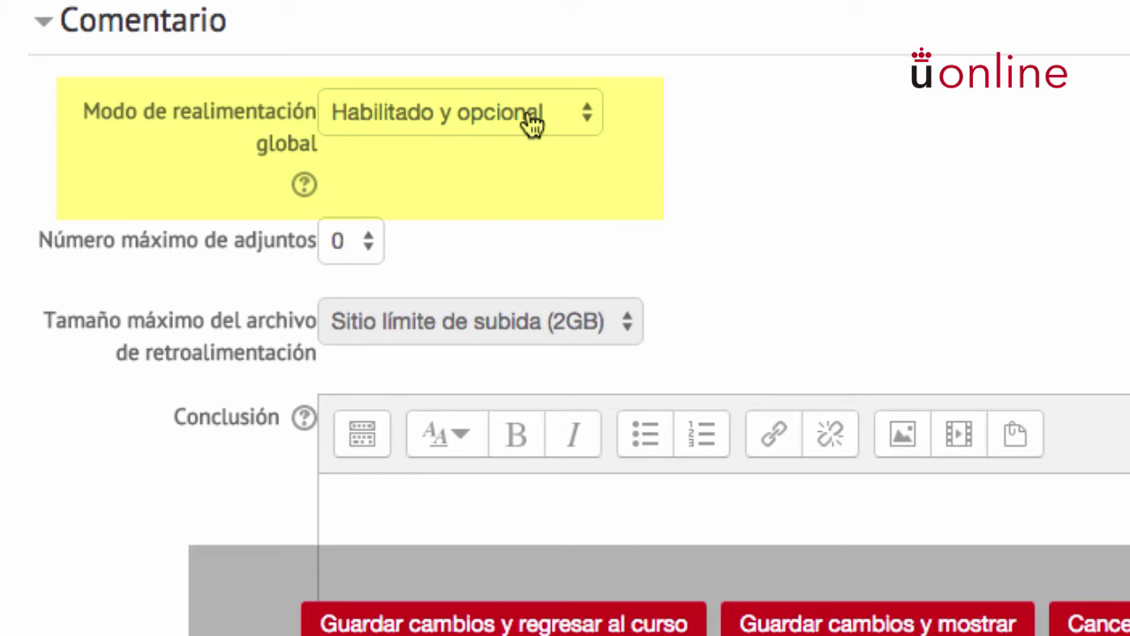
left_click(529, 120)
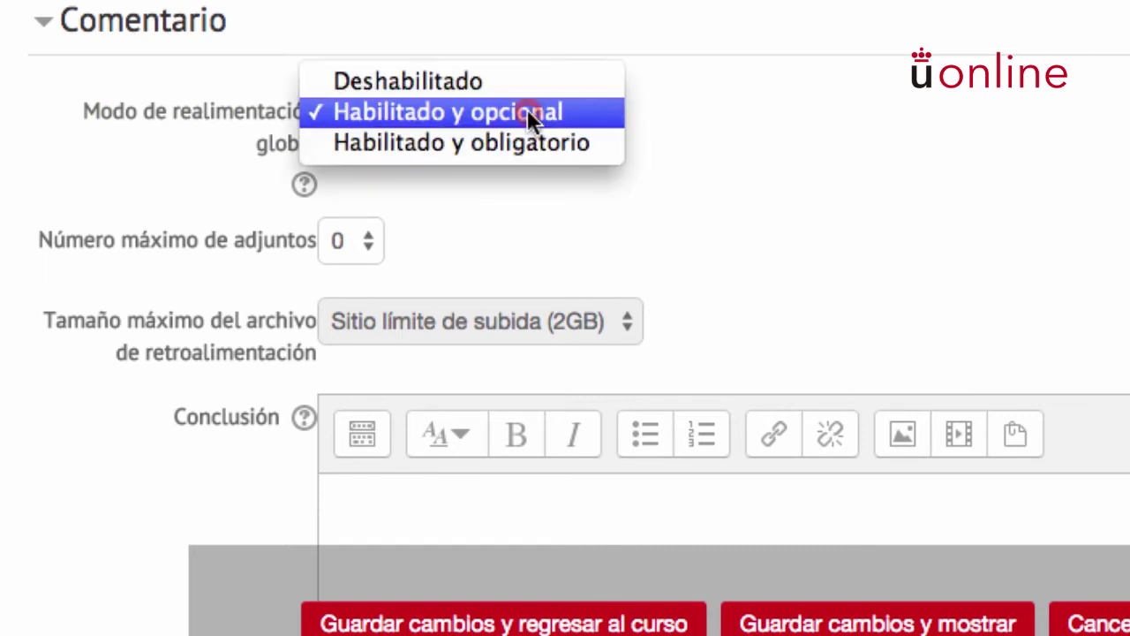
left_click(527, 115)
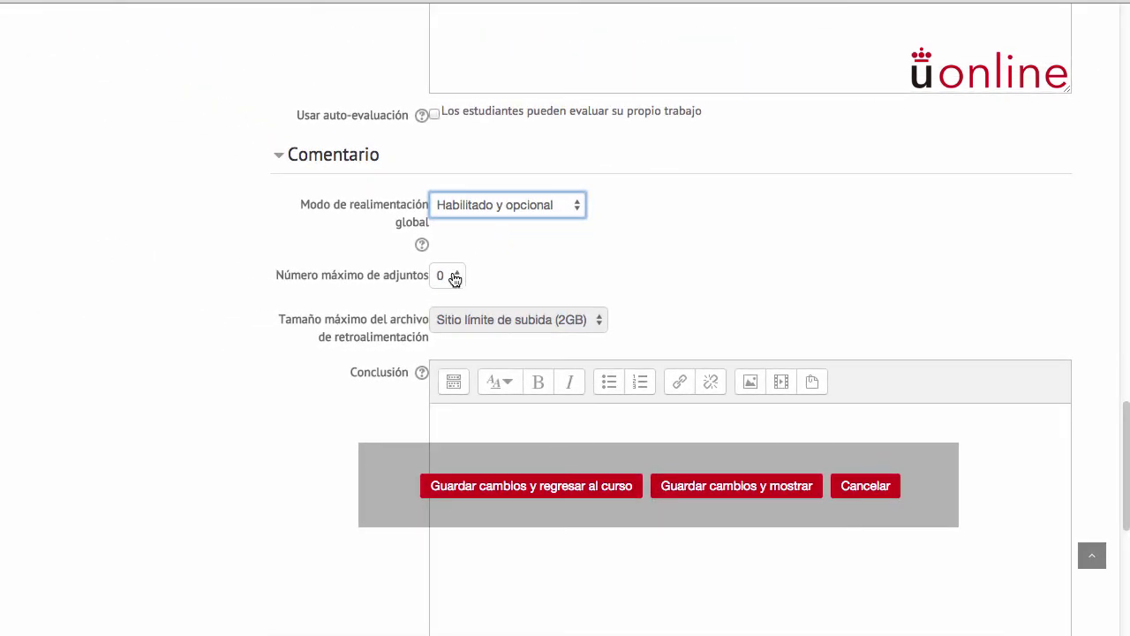
left_click(360, 244)
left_click(452, 279)
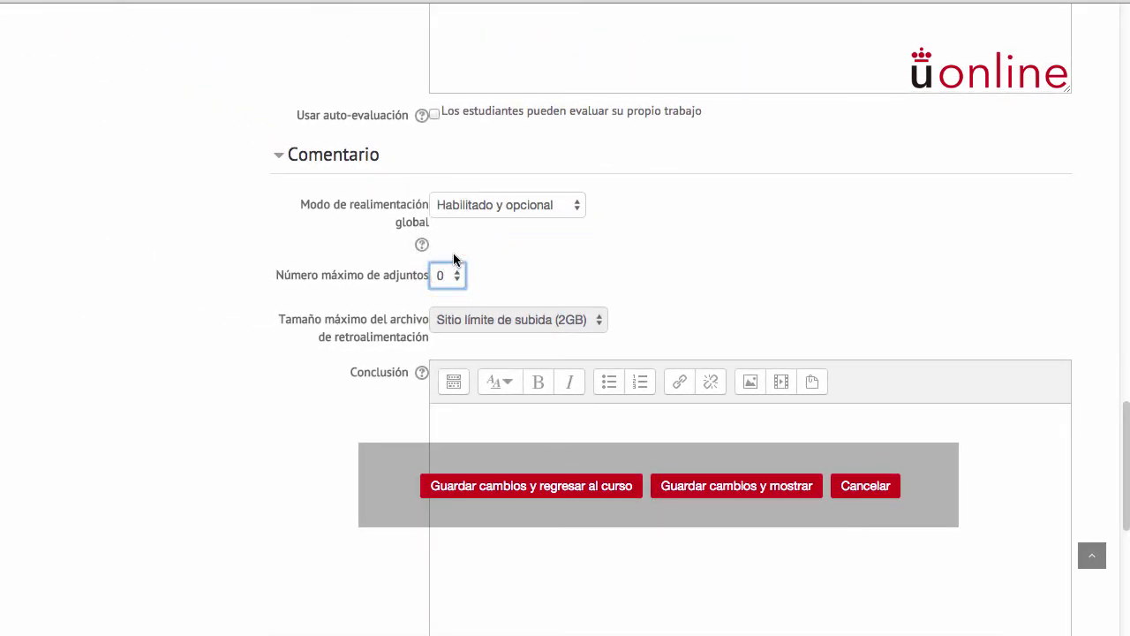
scroll(436, 260, "down", 3)
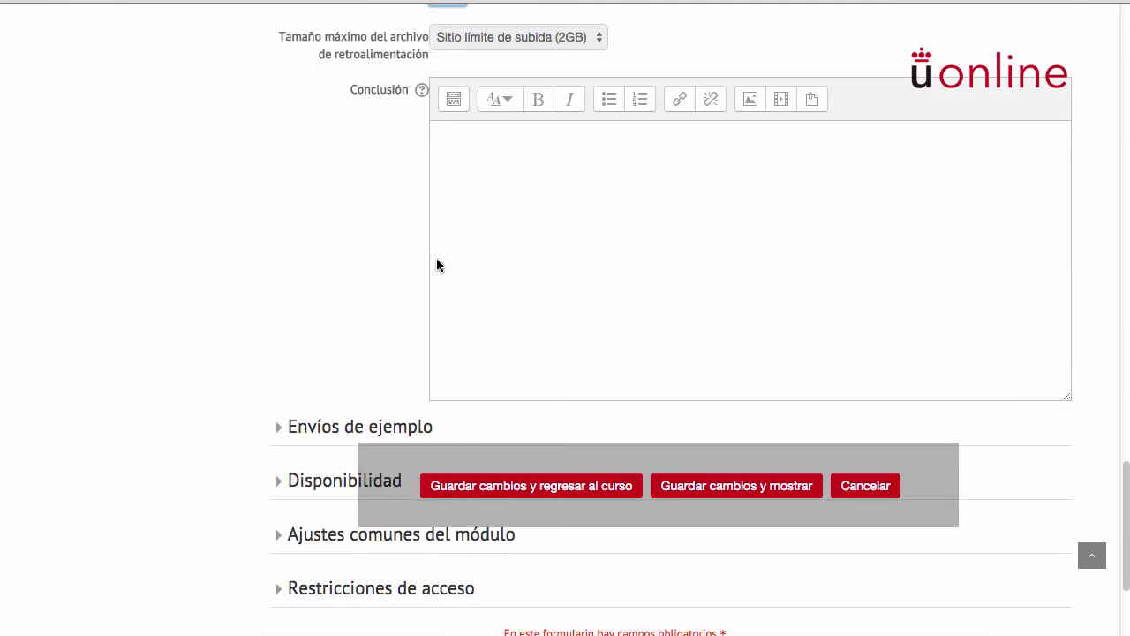
left_click(488, 202)
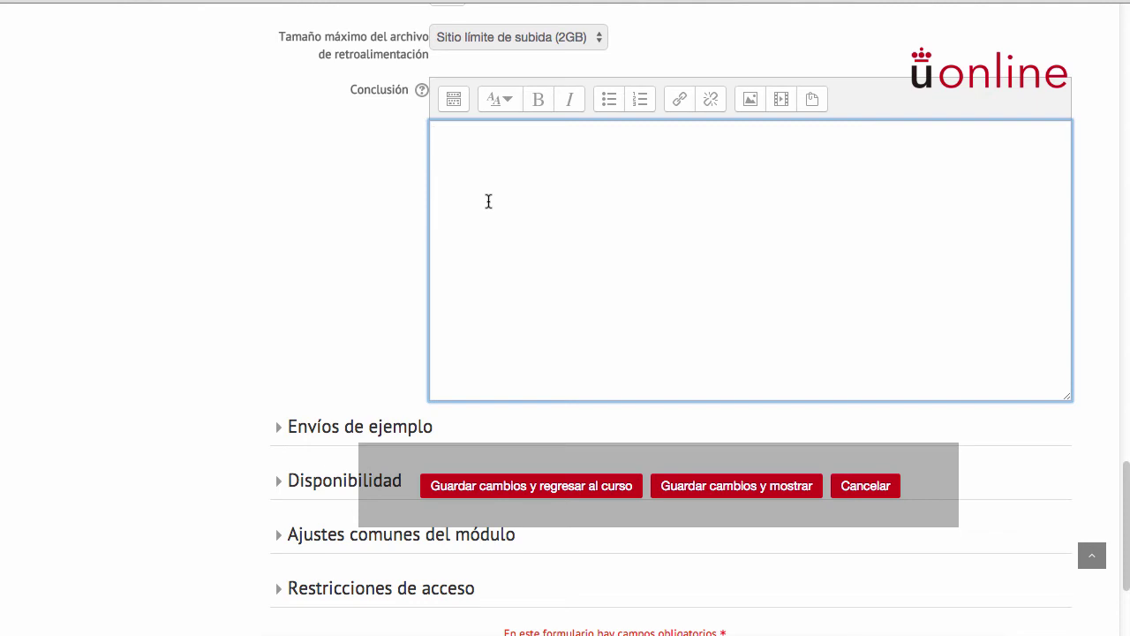
Enable example submissions for practising the evaluation and make evaluating the examples voluntary
scroll(487, 196, "down", 5)
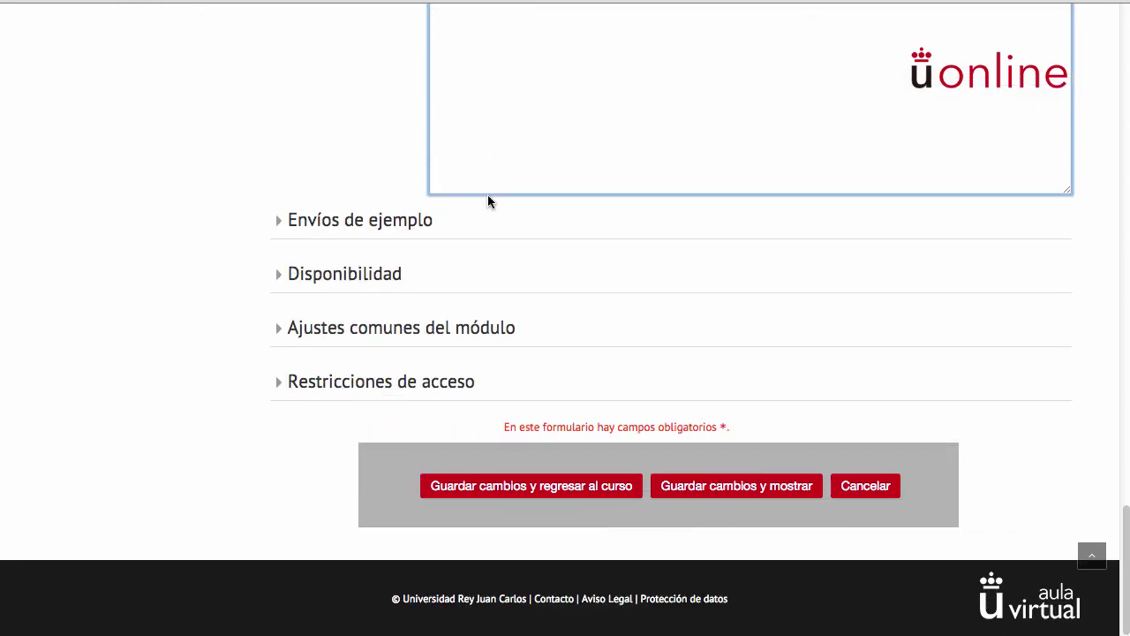
left_click(353, 220)
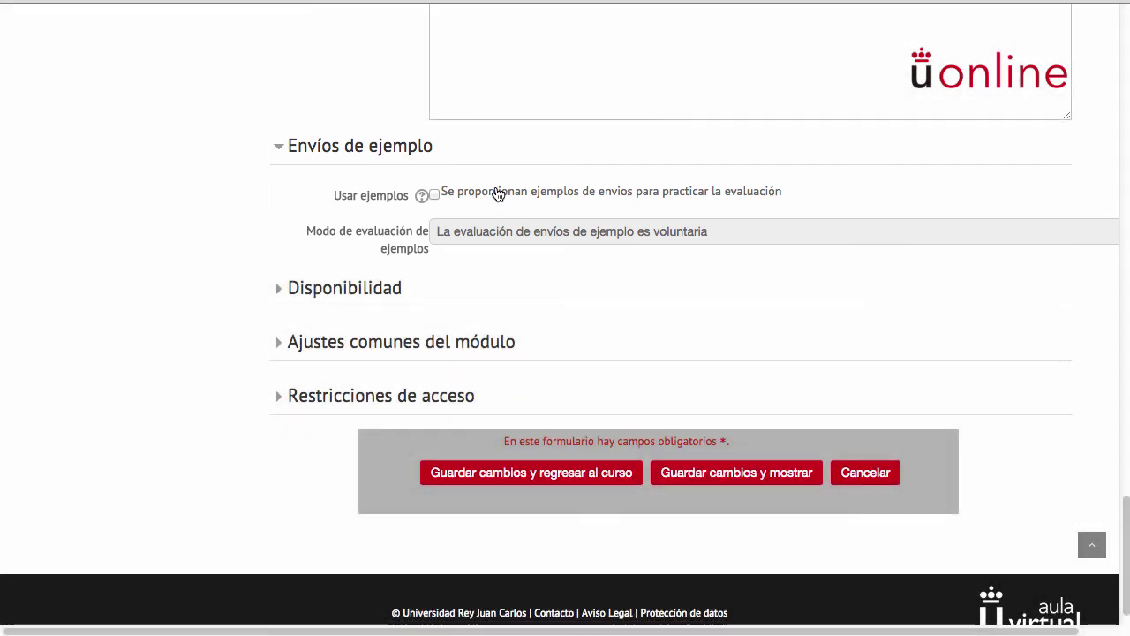
left_click(497, 191)
left_click(503, 232)
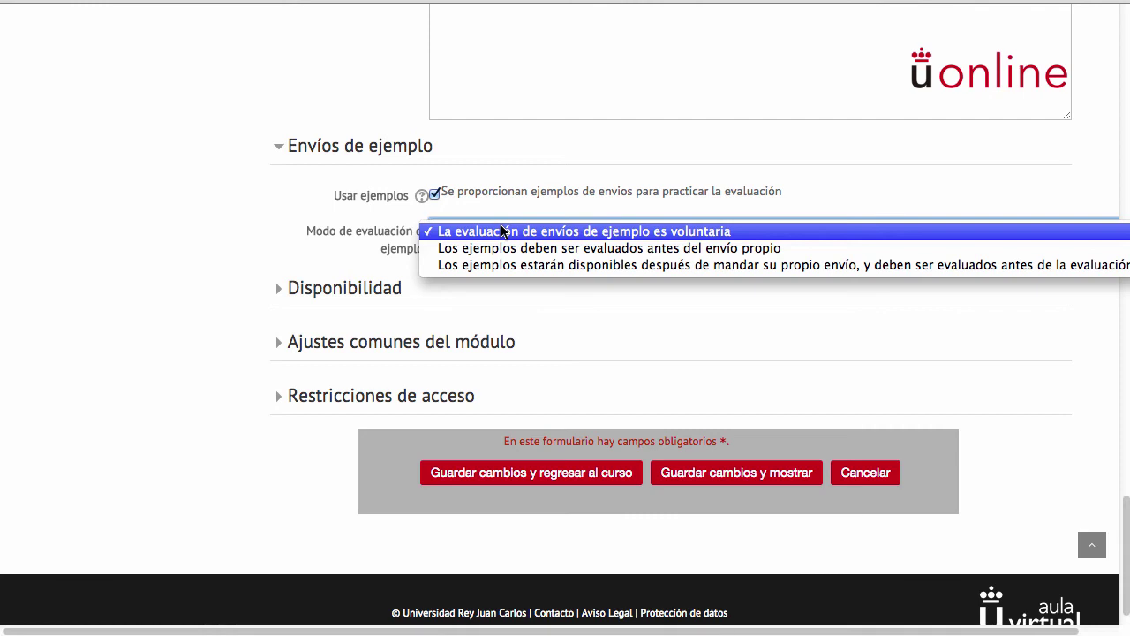
left_click(501, 231)
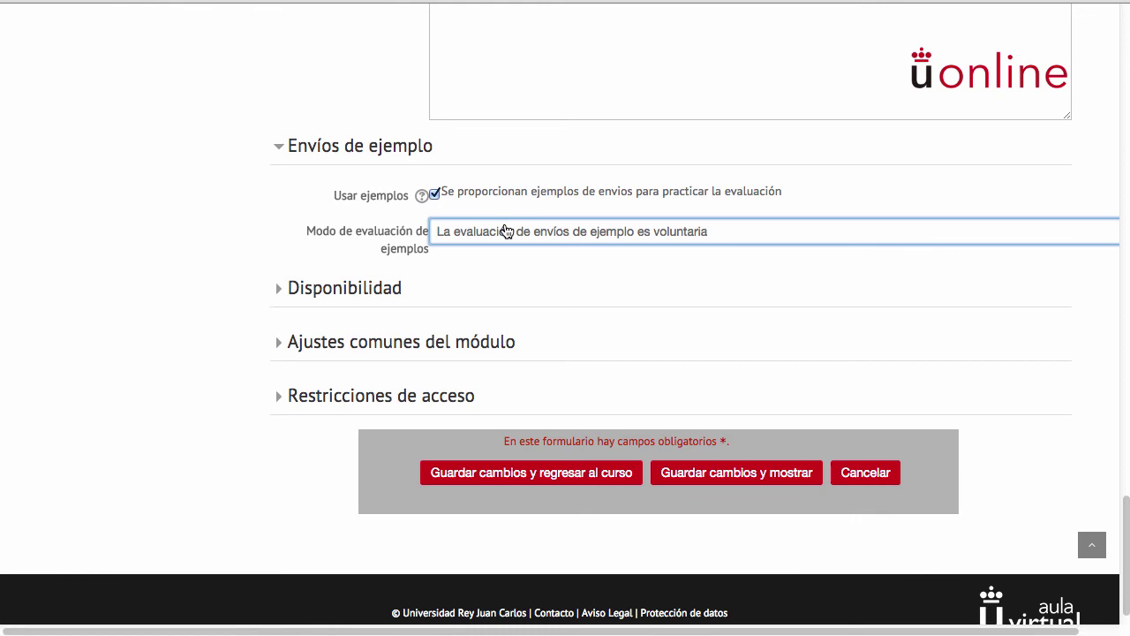
Expand the Disponibilidad section and examine the opening and deadline dates for submissions and evaluations
left_click(367, 290)
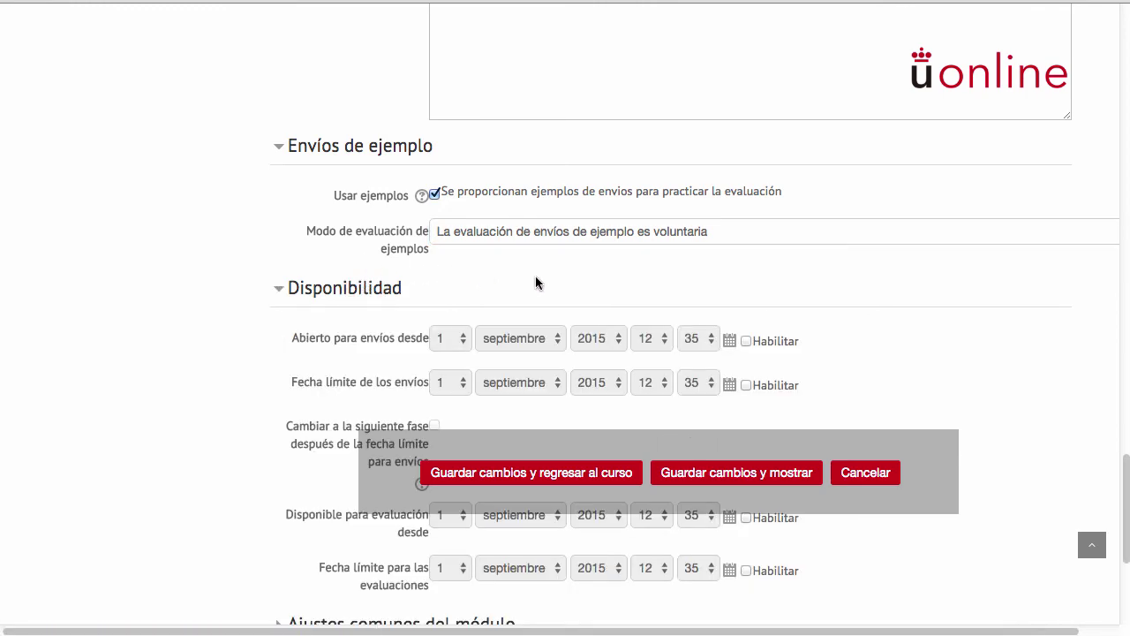
scroll(547, 281, "down", 2)
scroll(556, 276, "down", 2)
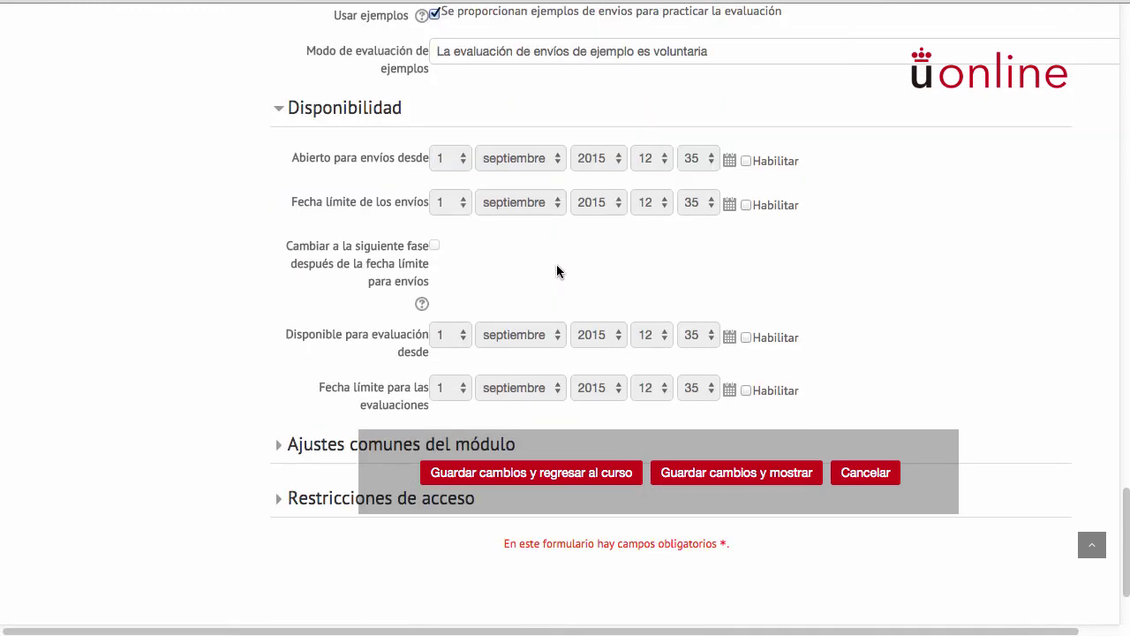